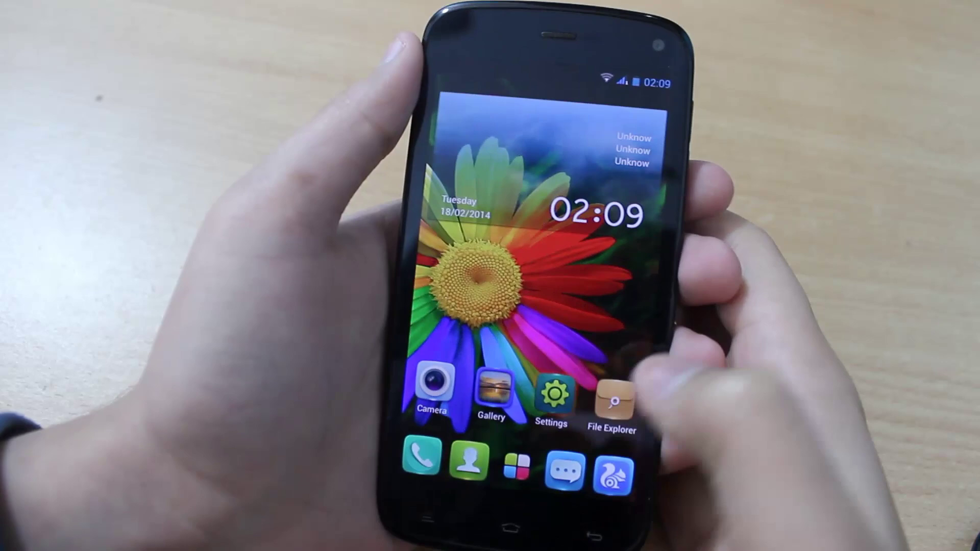
Unlock developer mode via Build number in About phone, then return to All settings
left_click(549, 396)
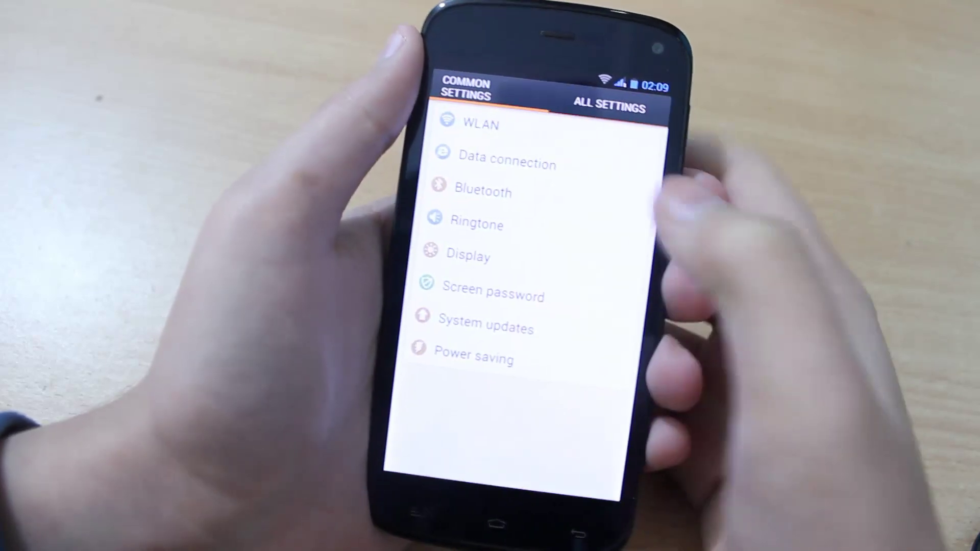
left_click(613, 108)
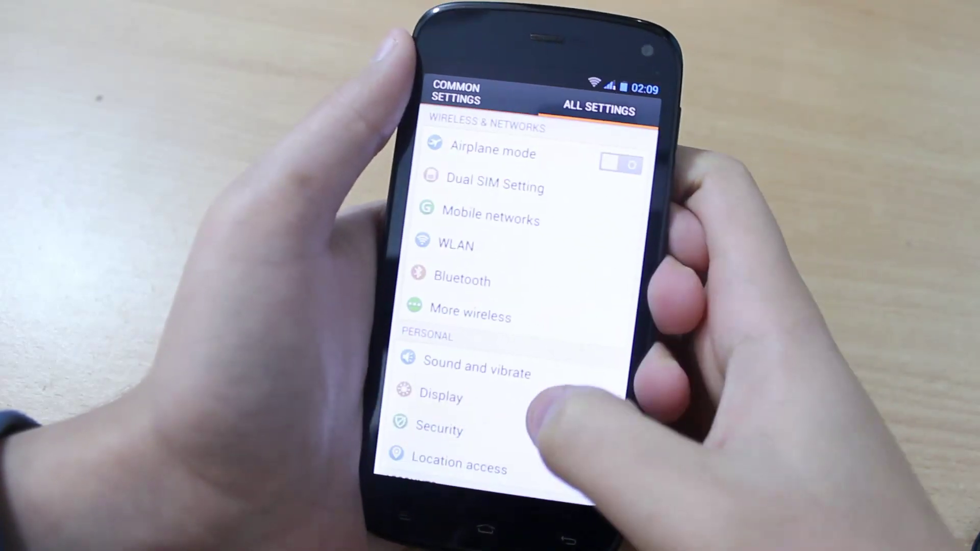
scroll(588, 399, "down", 5)
scroll(546, 377, "down", 5)
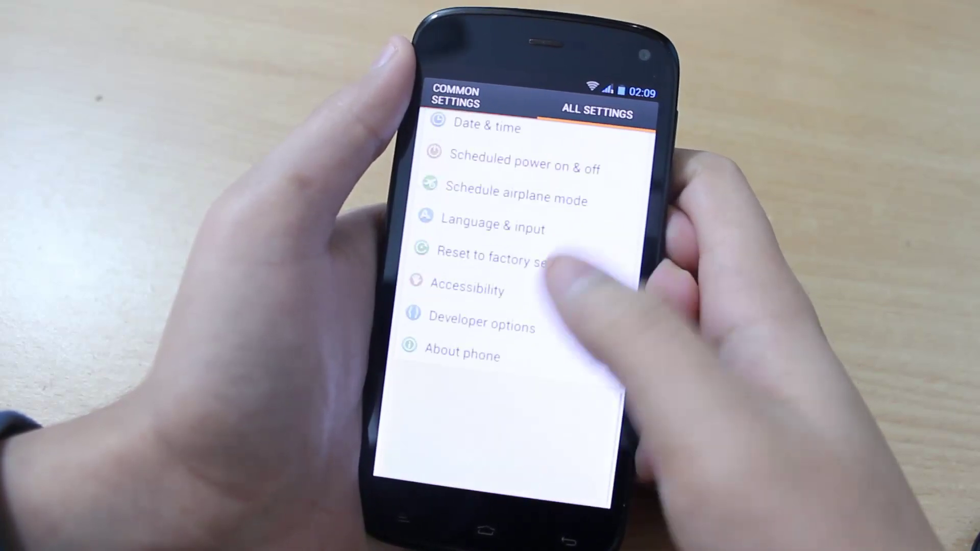
left_click(490, 468)
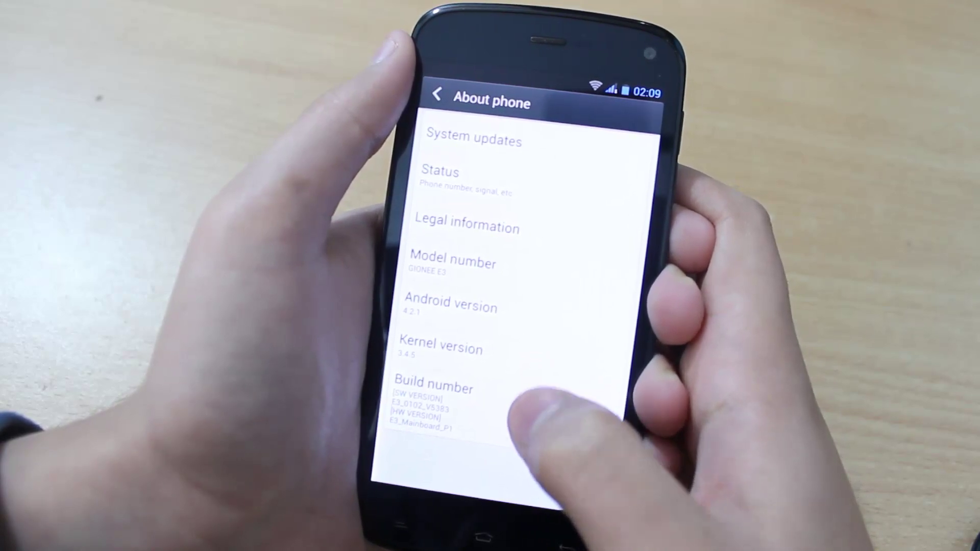
left_click(518, 422)
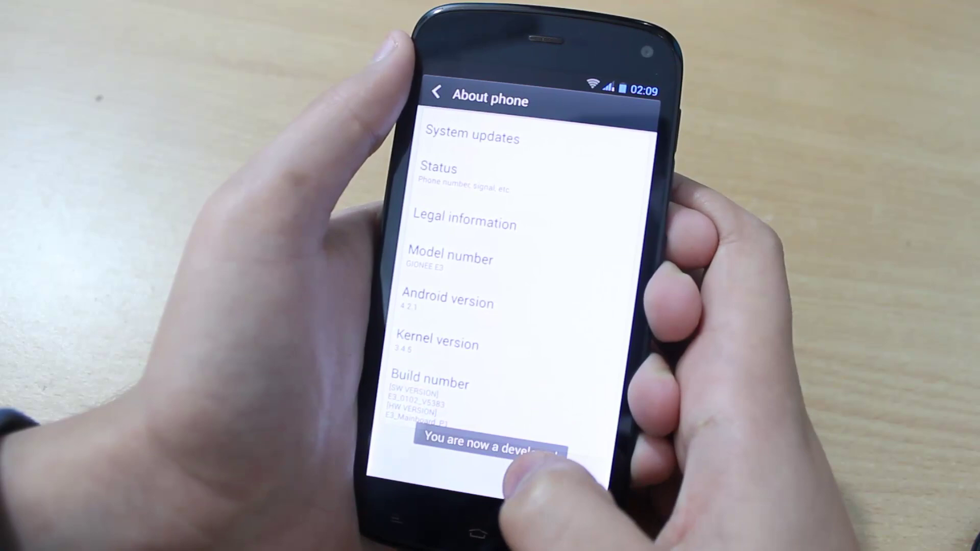
left_click(561, 540)
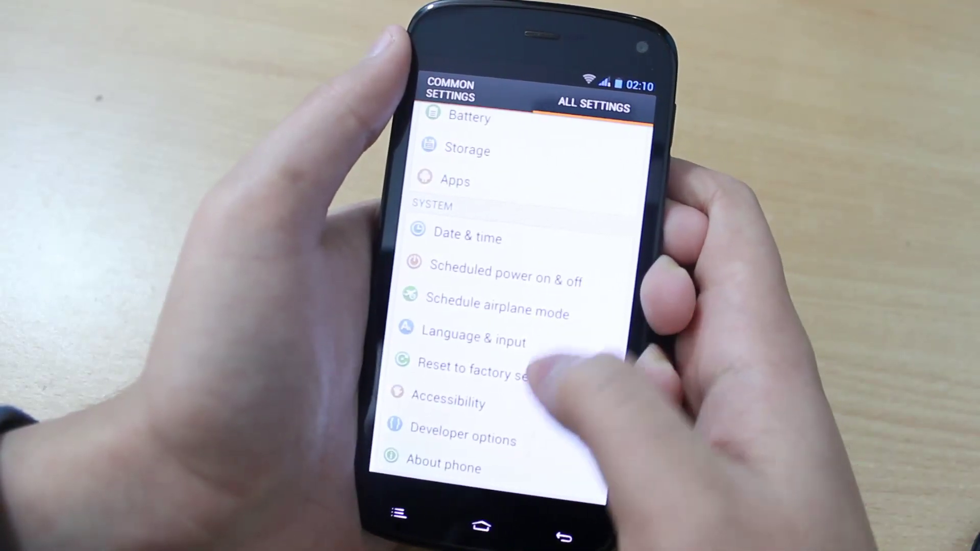
Turn on USB debugging in Developer options, confirming the Allow USB debugging prompt
left_click(526, 434)
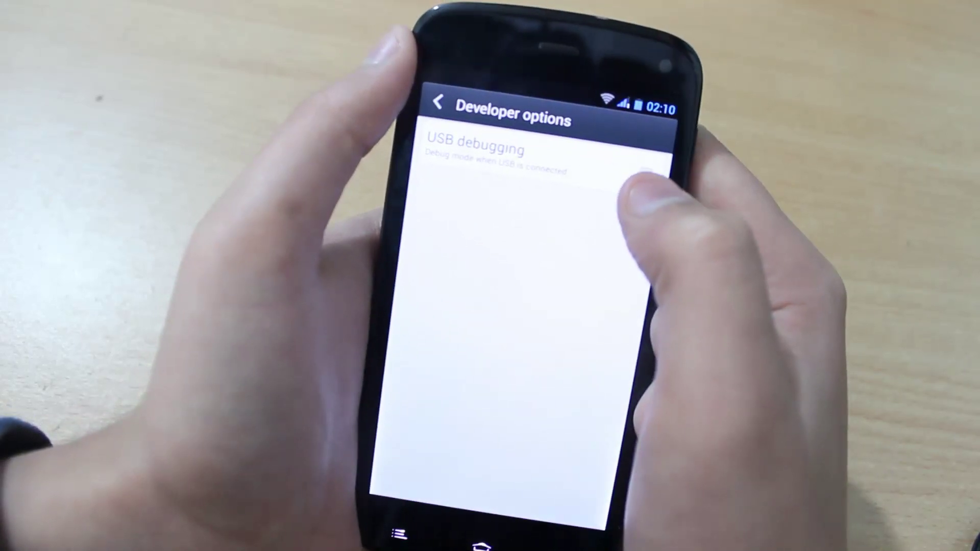
left_click(641, 169)
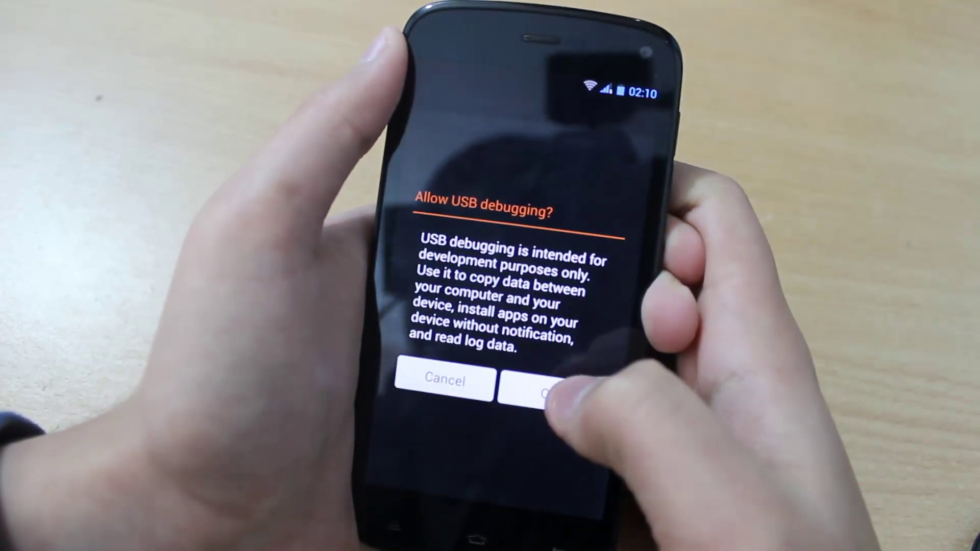
left_click(552, 393)
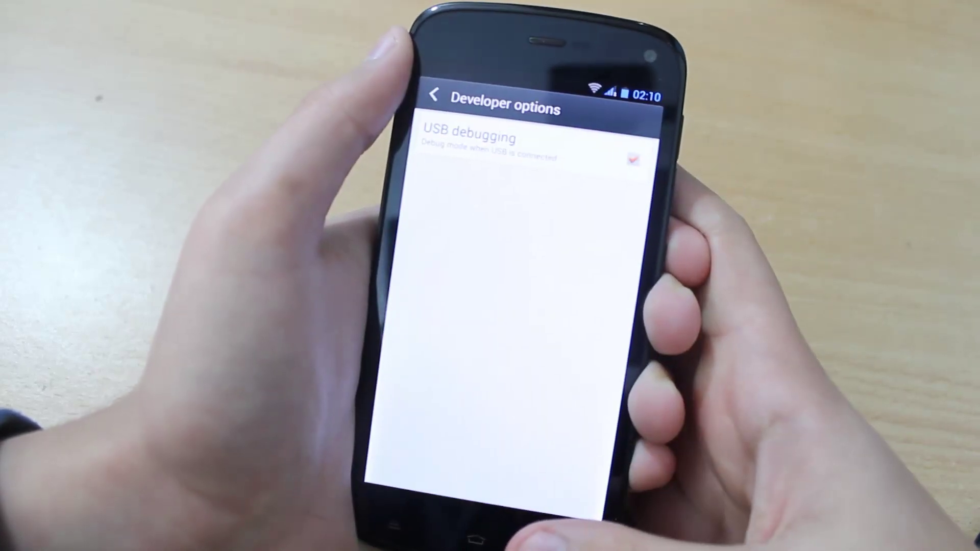
left_click(427, 97)
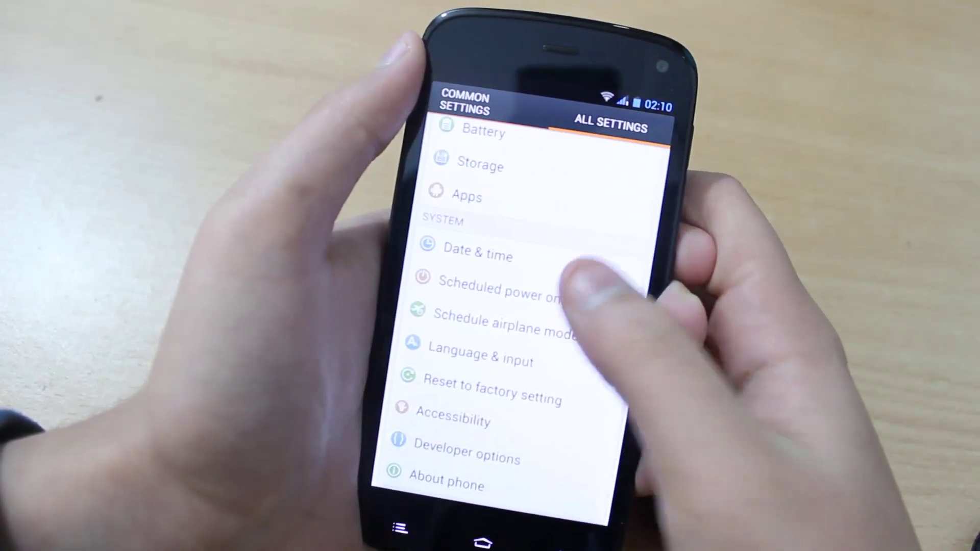
Enable Unknown sources under Security, accept its warning, and return to the home screen
left_click_drag(587, 265, 577, 368)
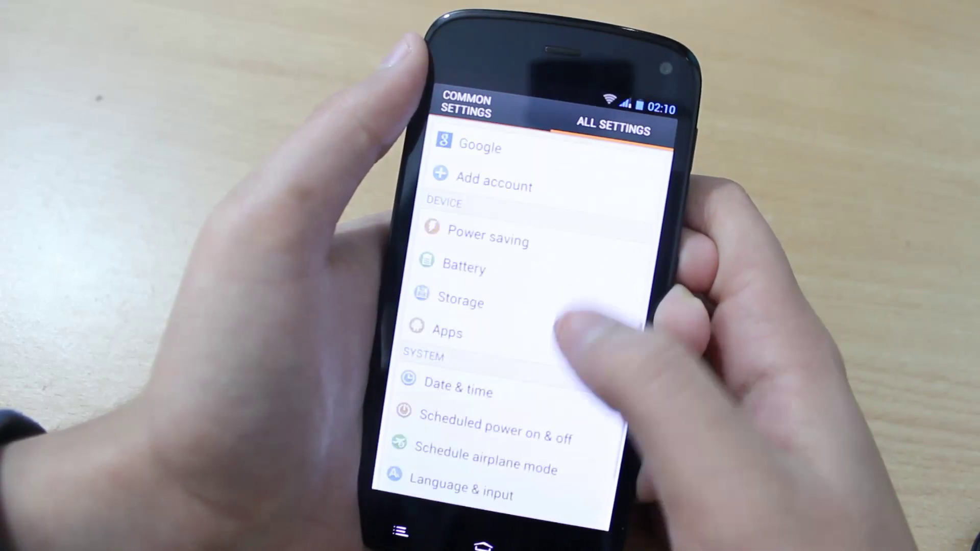
left_click_drag(572, 326, 567, 343)
left_click_drag(587, 245, 590, 312)
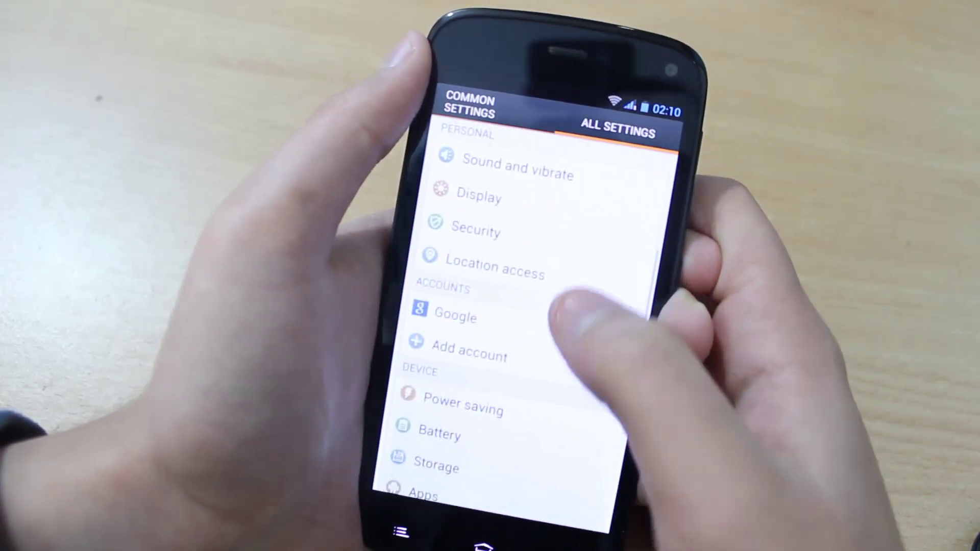
left_click(608, 230)
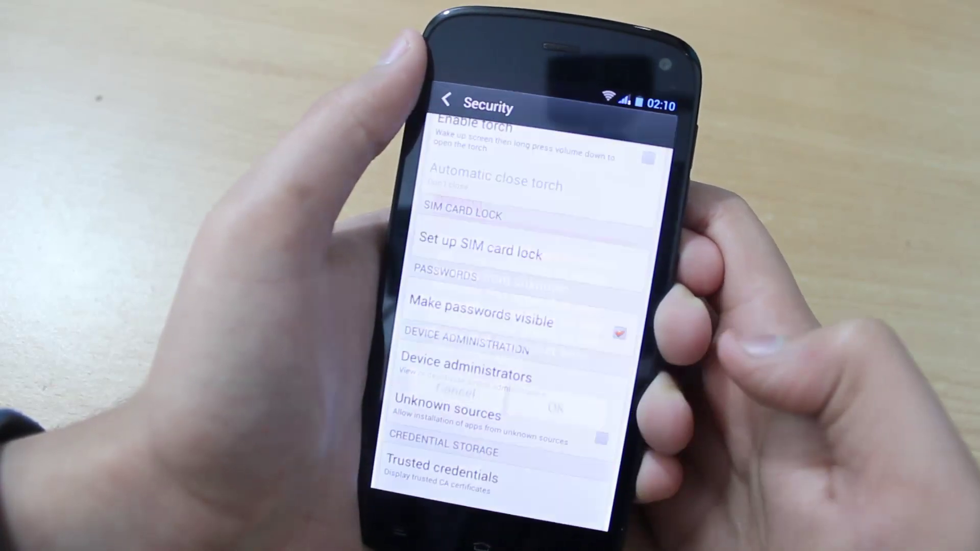
left_click(572, 426)
left_click(580, 408)
left_click(477, 541)
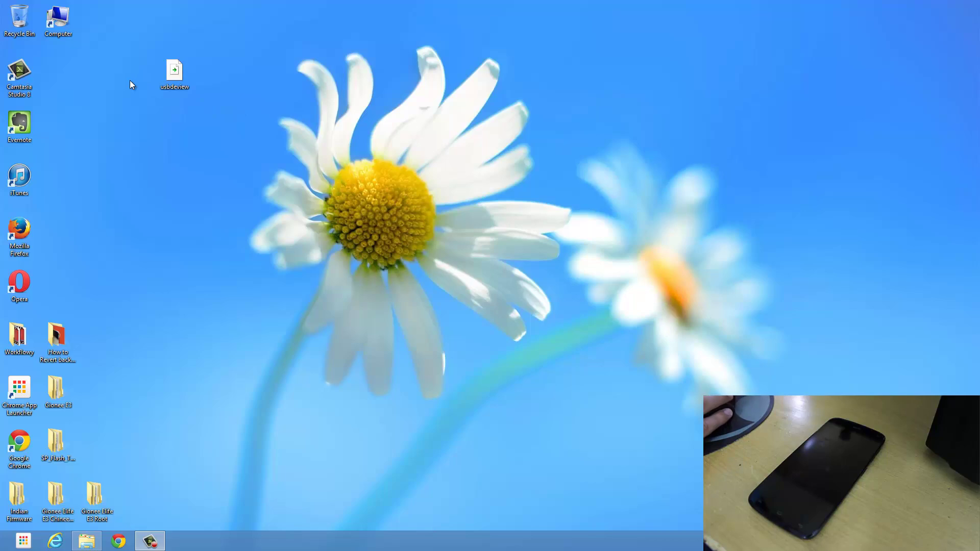
Launch Computer Management from the Computer icon's Manage command and show Device Manager
right_click(56, 31)
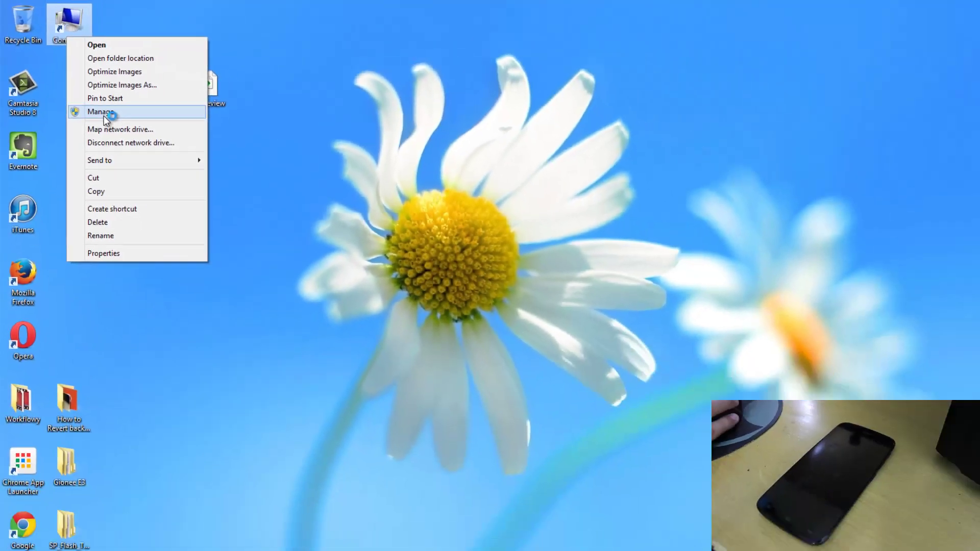
left_click(200, 221)
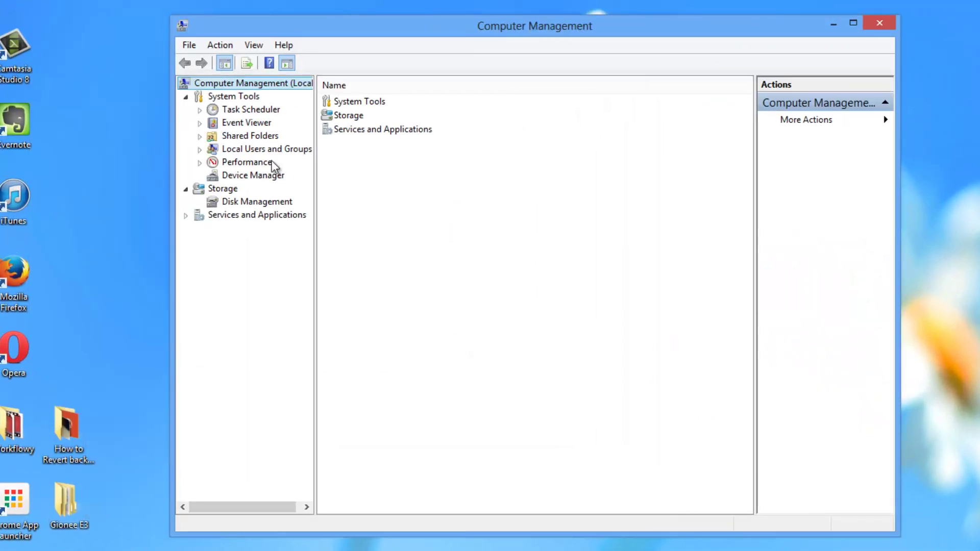
left_click(193, 157)
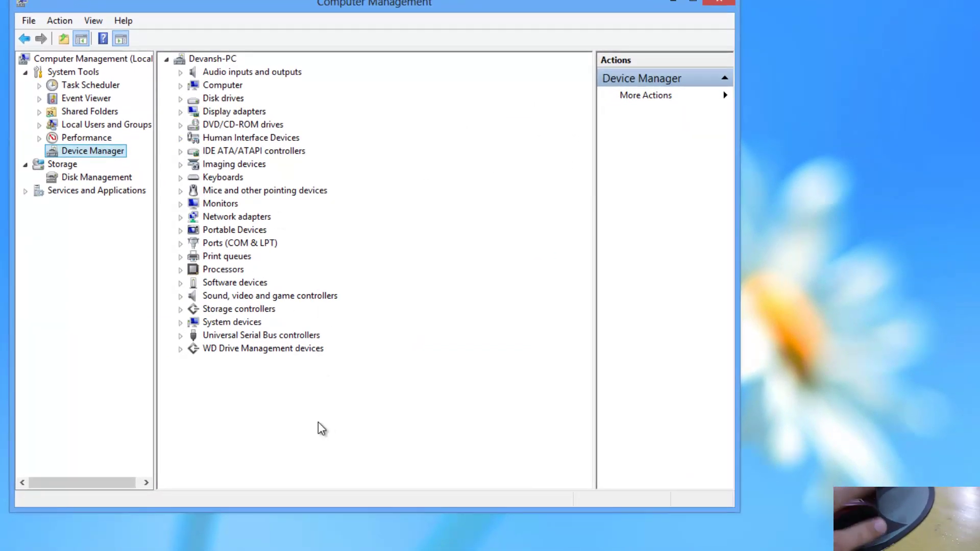
Decline the Mobogenie.exe UAC prompt and expand Android Phone to reveal Android ADB Interface
left_click(318, 422)
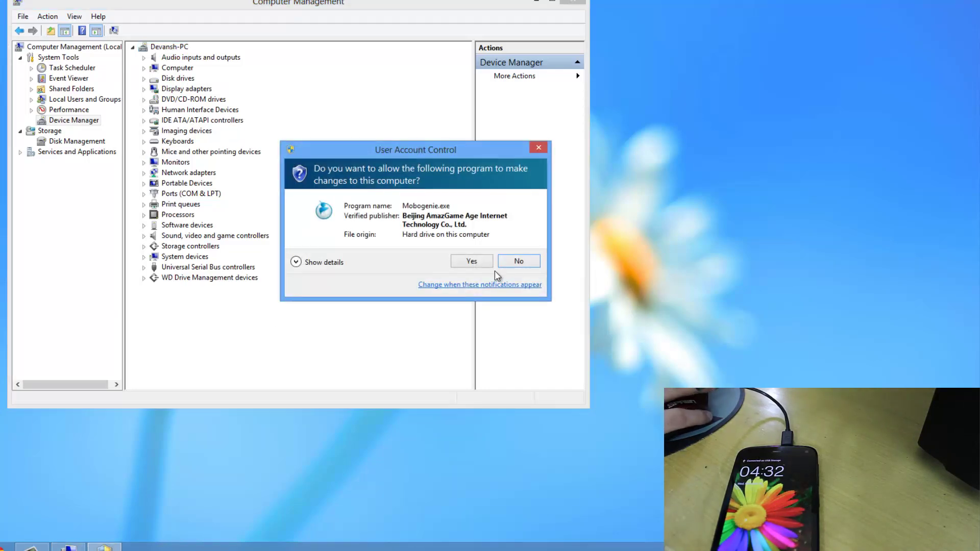
left_click(517, 260)
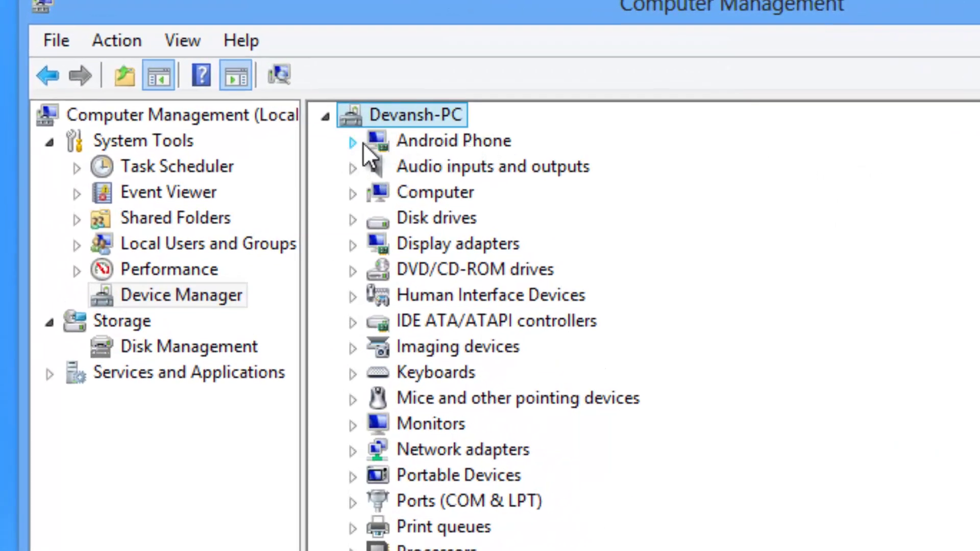
left_click(359, 144)
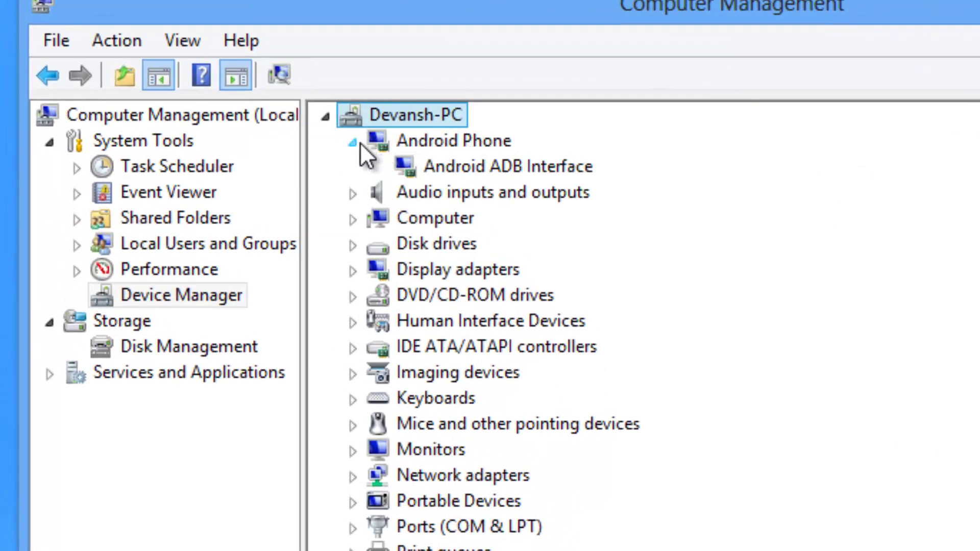
Uninstall Android ADB Interface with 'Delete the driver software for this device' ticked
right_click(453, 169)
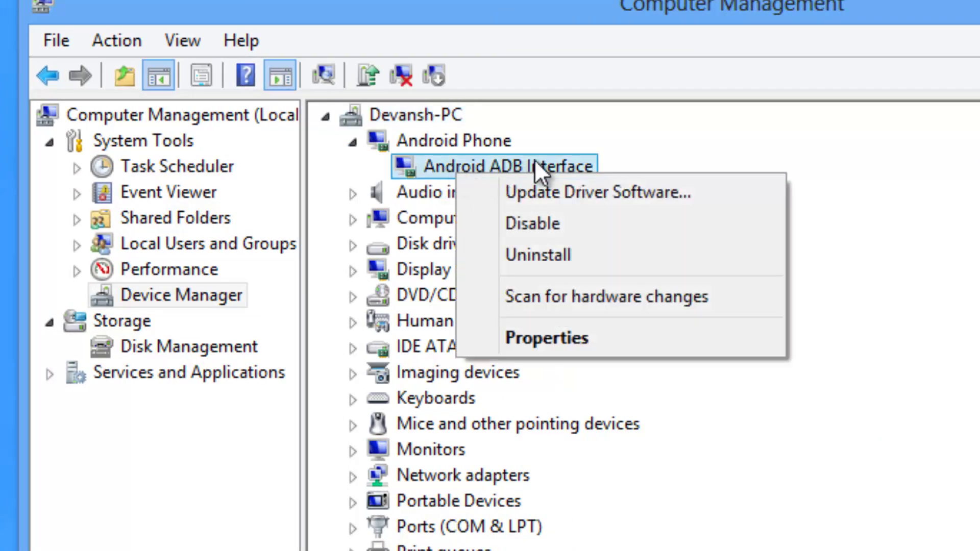
left_click(537, 253)
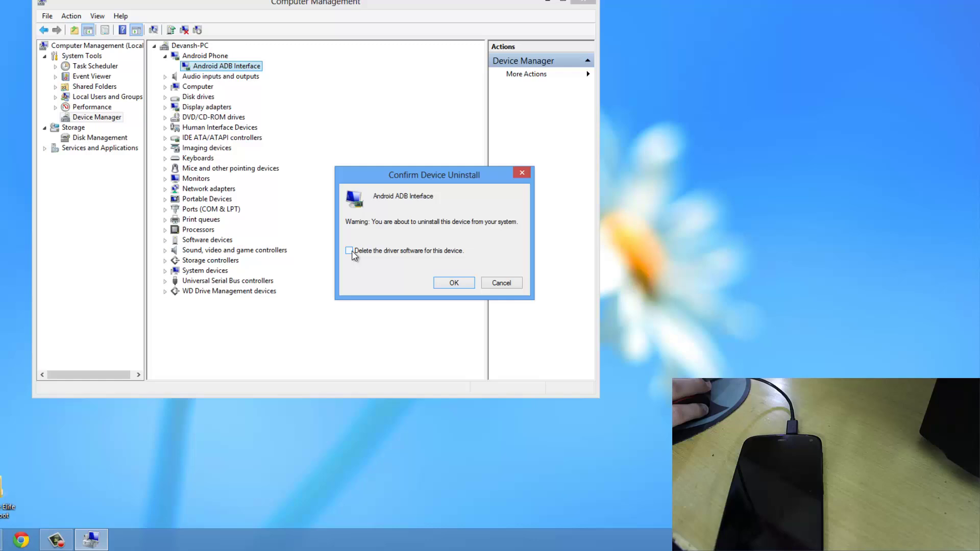
left_click(349, 251)
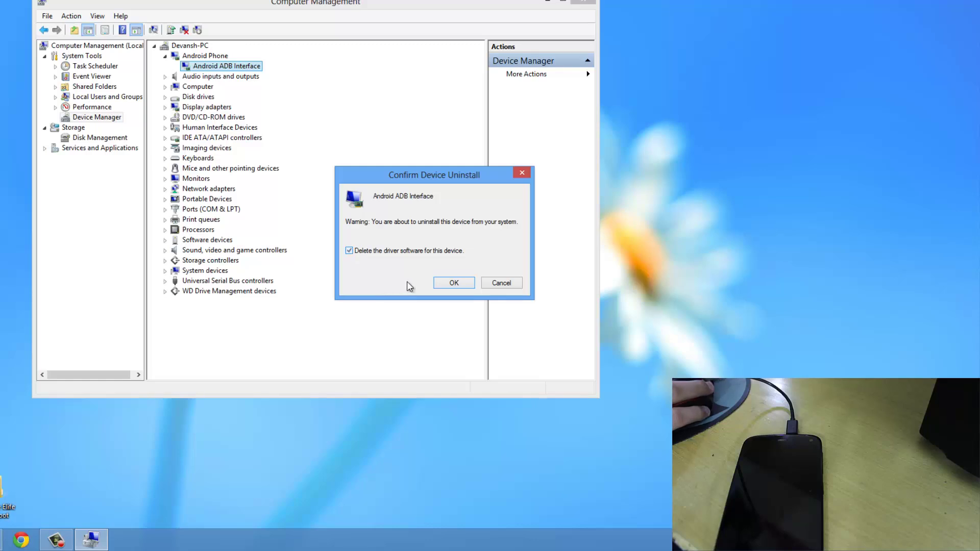
left_click(456, 283)
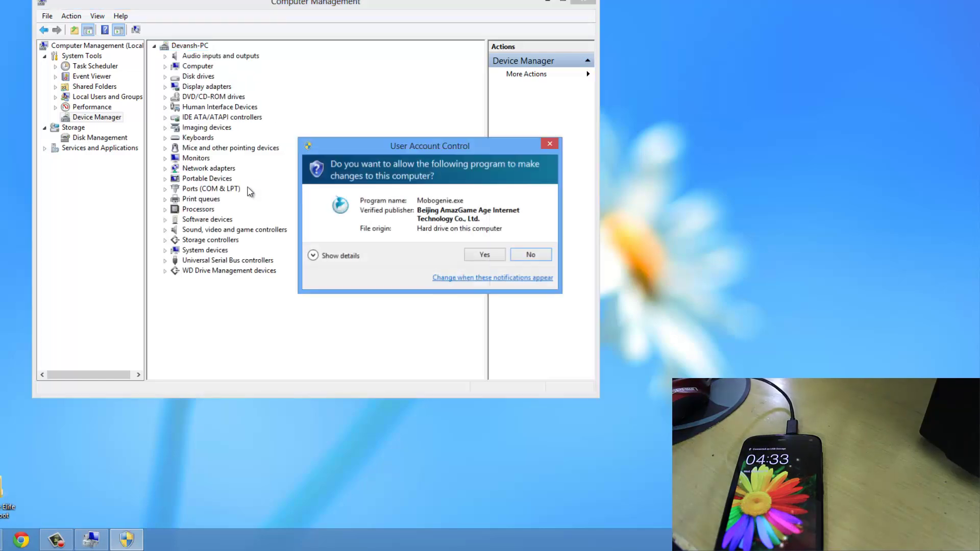
Answer No to Mobogenie's change request and close the Computer Management window
left_click(531, 255)
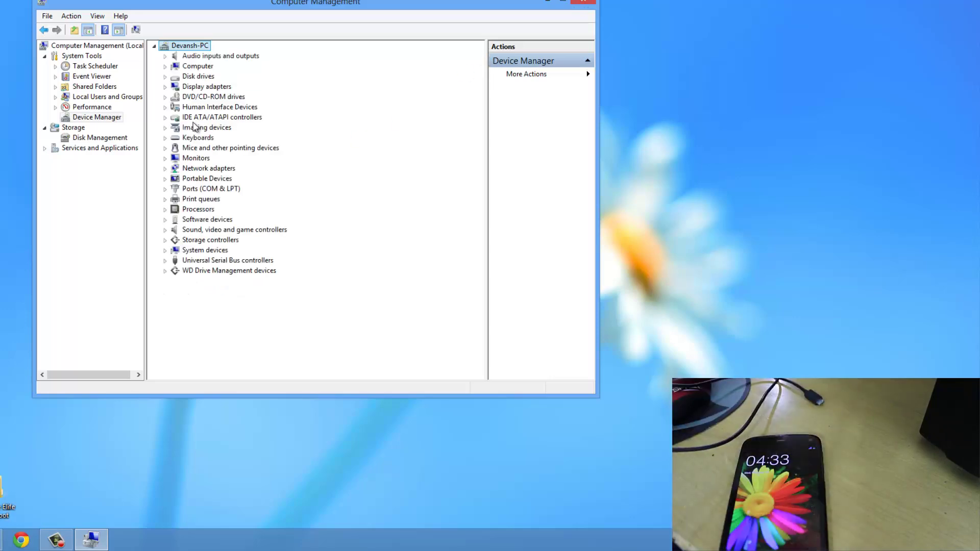
left_click(584, 3)
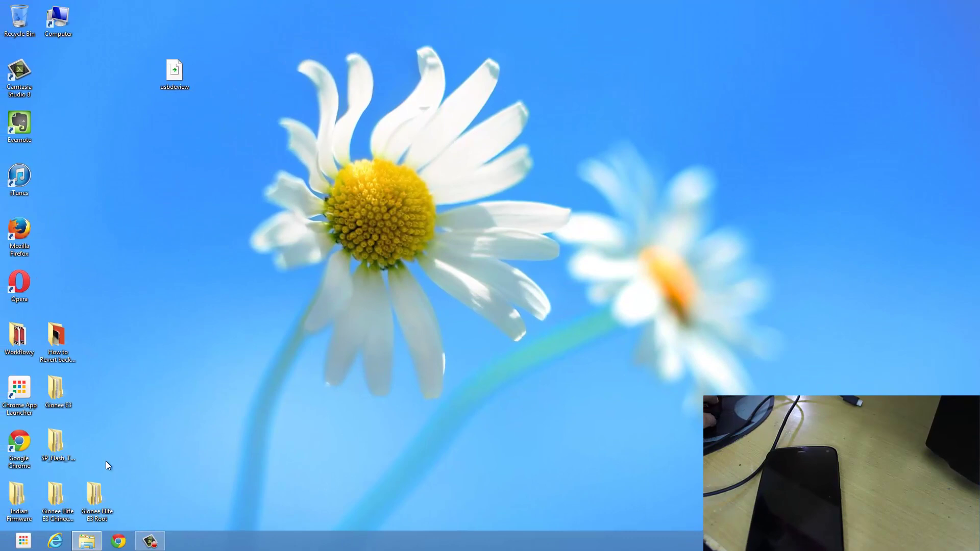
Move the PdaNetA4150 installer from Downloads onto the desktop and minimize the Explorer window
left_click(92, 538)
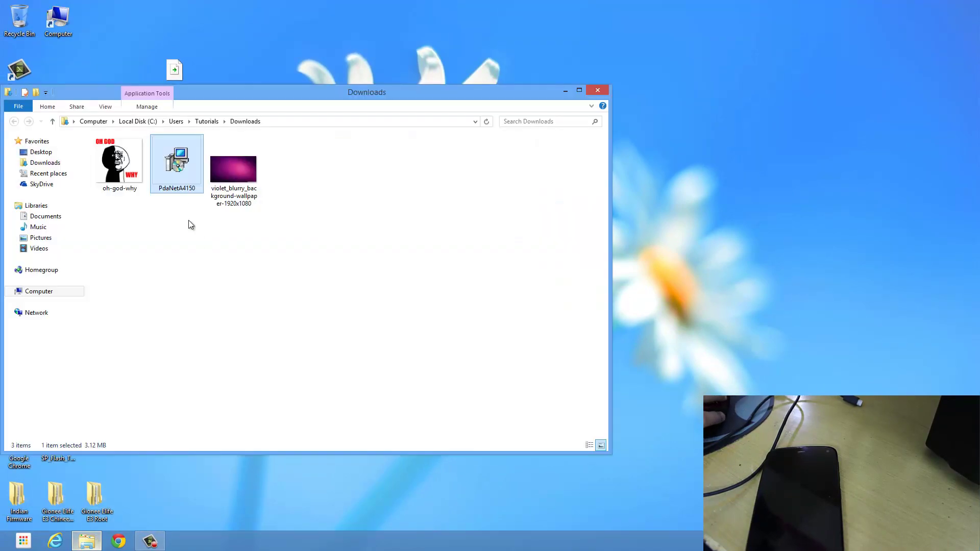
left_click_drag(177, 161, 713, 276)
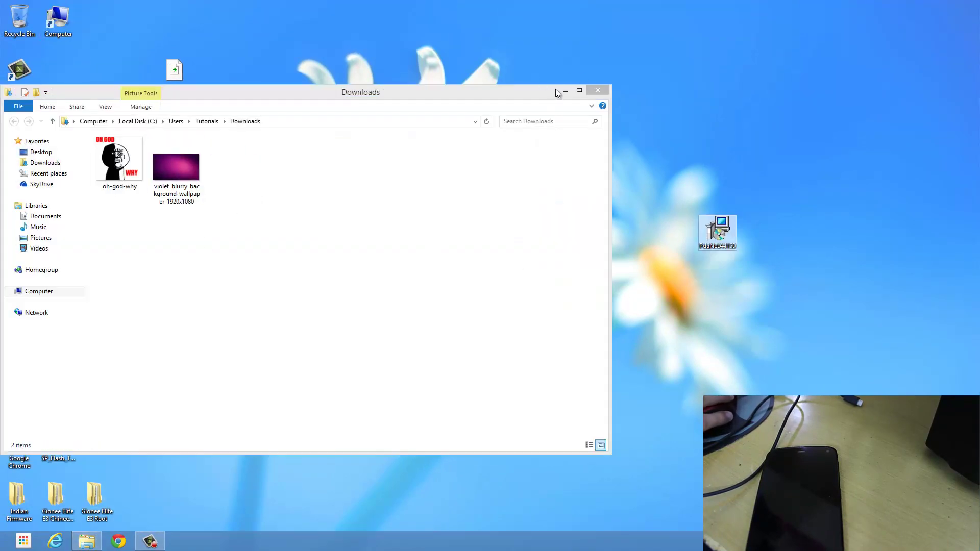
left_click_drag(564, 92, 569, 91)
left_click(571, 92)
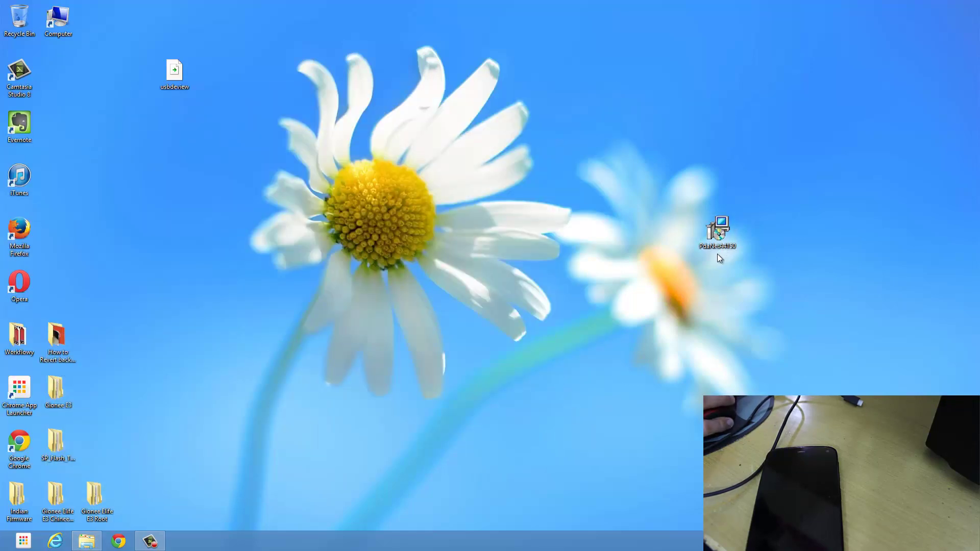
Run PdaNetA4150, approve the Run and UAC prompts, and agree to remove the old PdaNet
double_click(720, 246)
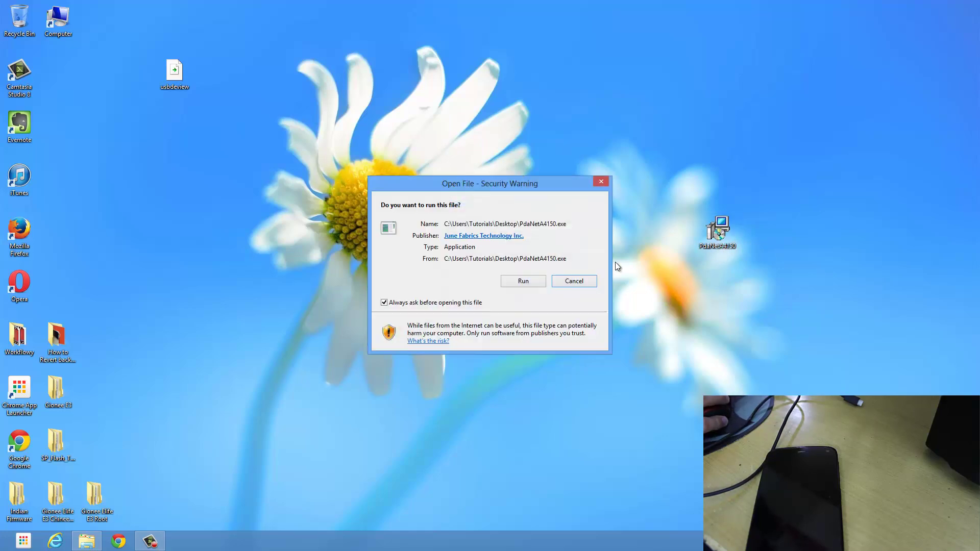
left_click(534, 284)
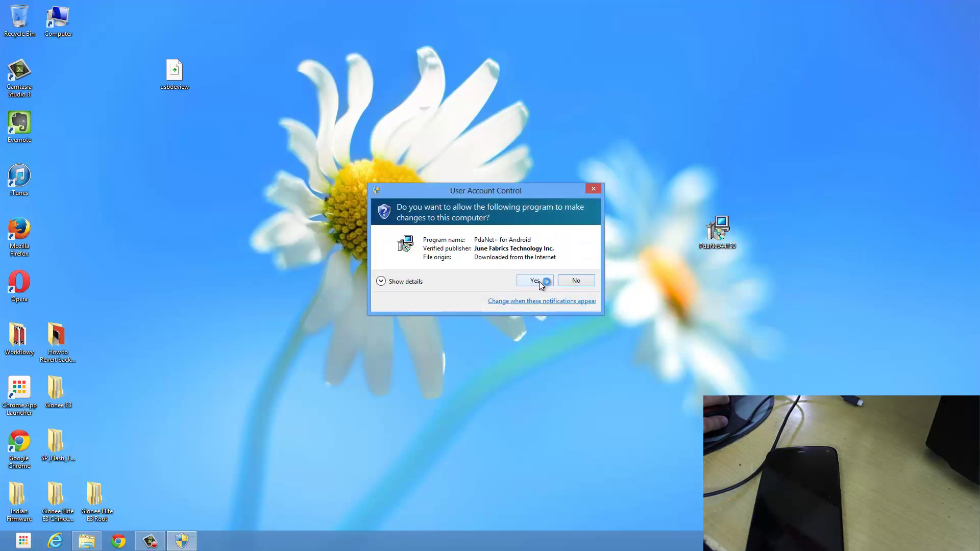
left_click(539, 281)
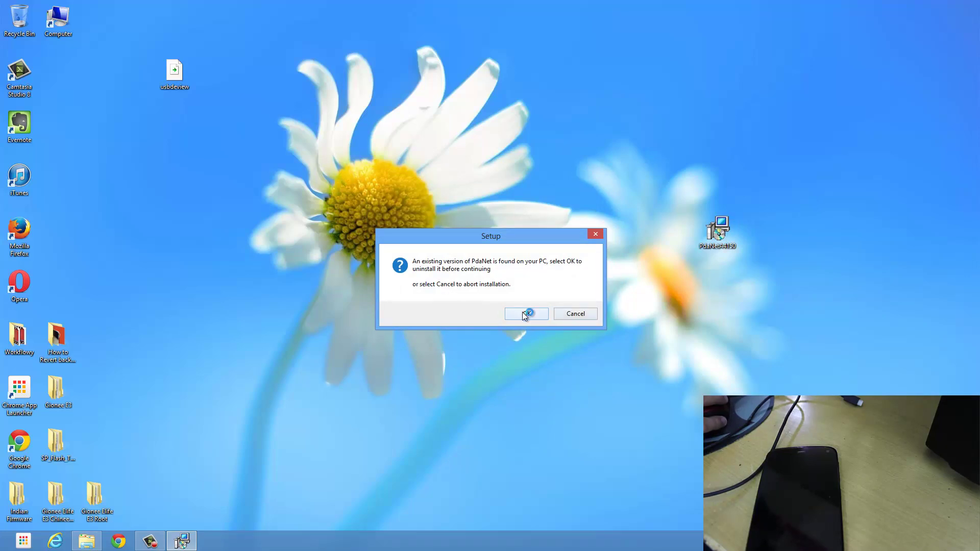
left_click(522, 312)
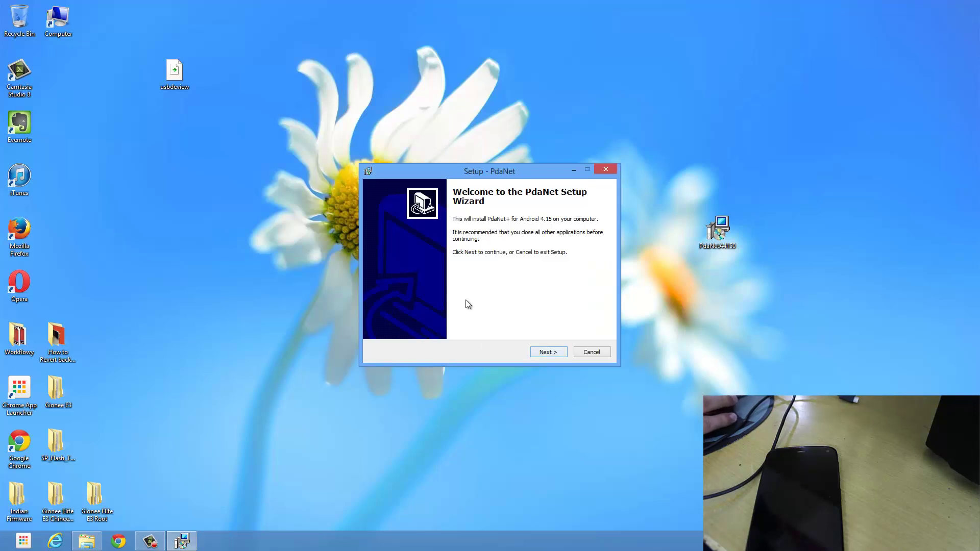
Accept the PdaNet+ license and continue past Information and Start Menu pages to install
left_click(555, 353)
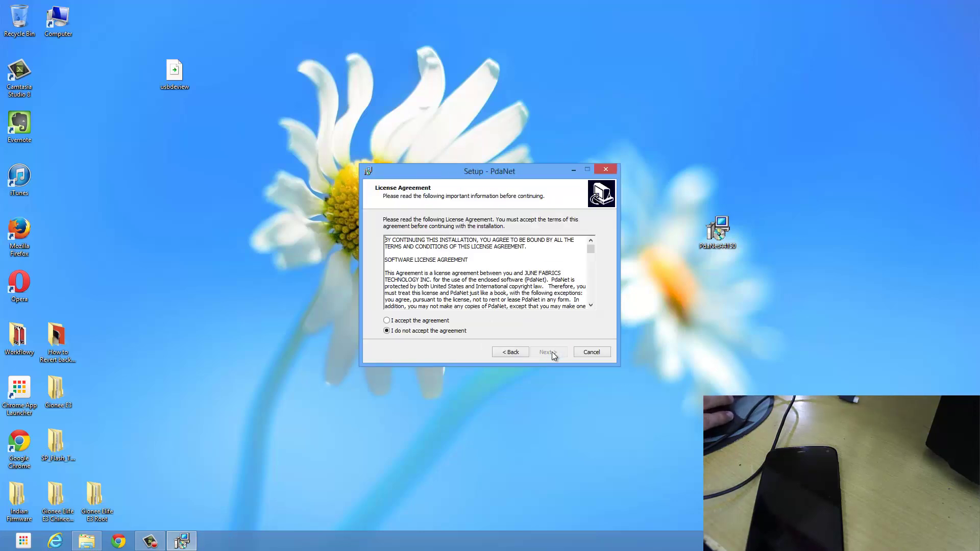
left_click(388, 321)
left_click(539, 356)
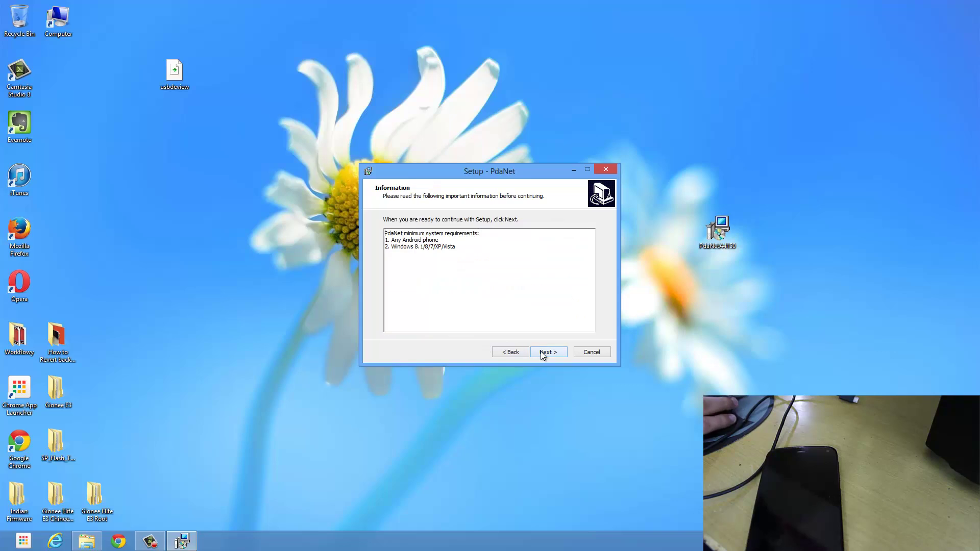
left_click(544, 352)
left_click(542, 352)
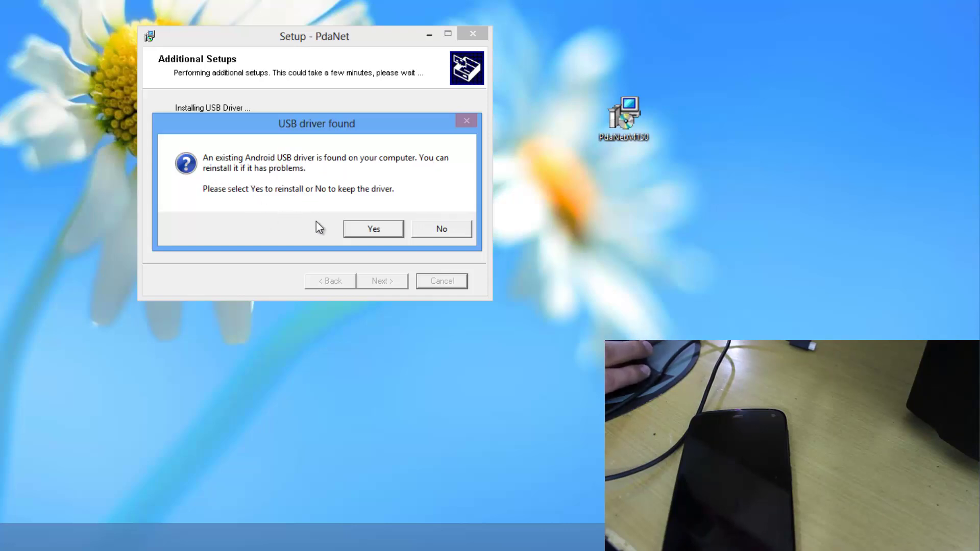
Reinstall the Android USB driver for an Others-brand phone, decline Mobogenie's changes, and close the finished setup
left_click(351, 231)
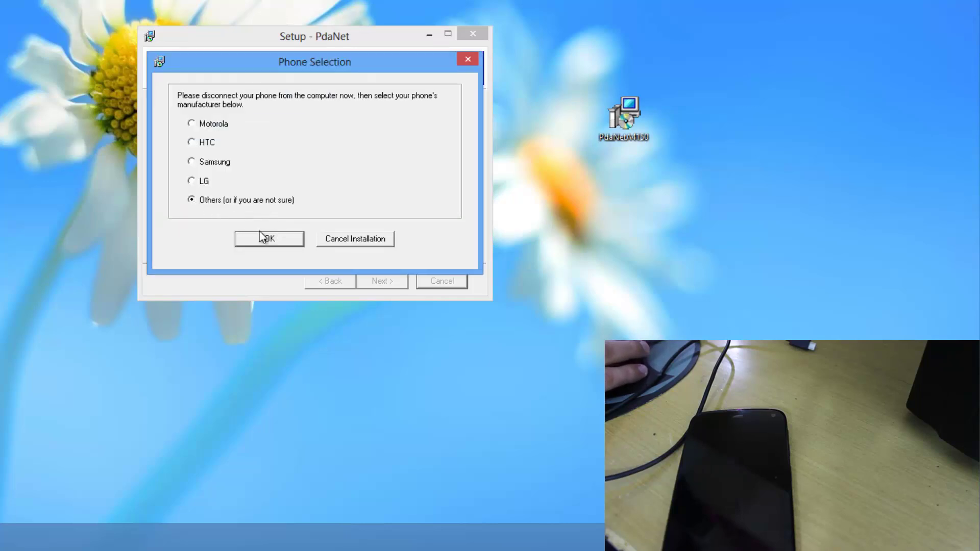
left_click(262, 239)
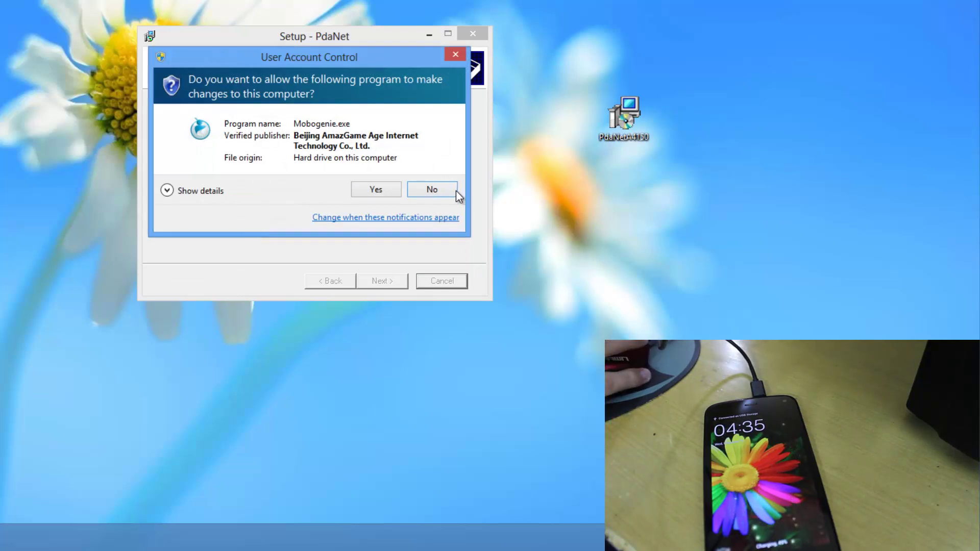
left_click(434, 189)
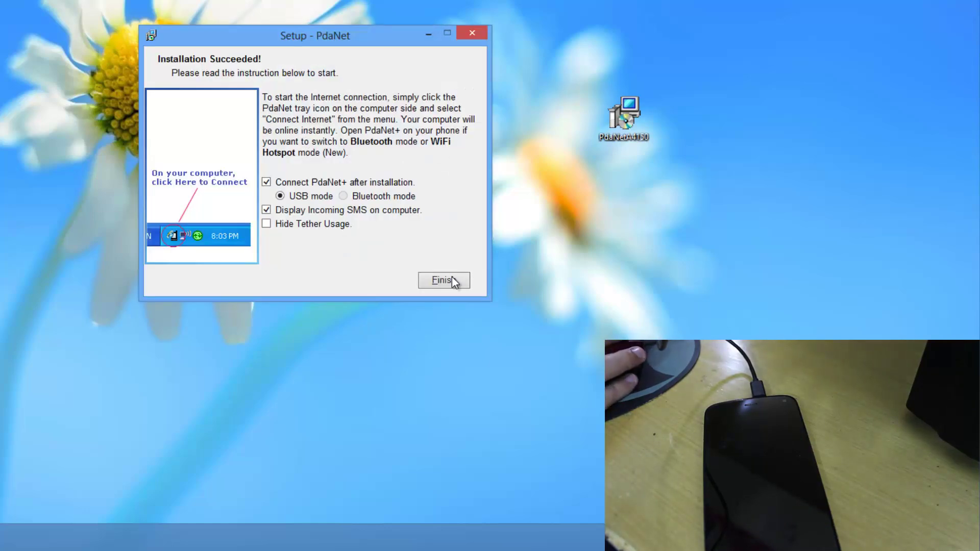
left_click(452, 280)
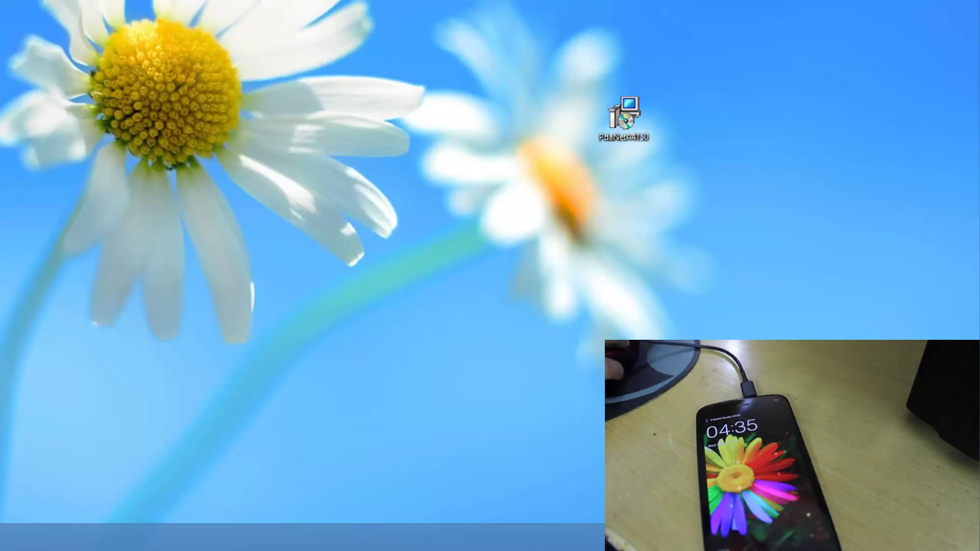
Return to the Windows desktop now that PdaNet+ is installed
mouse_move(979, 2)
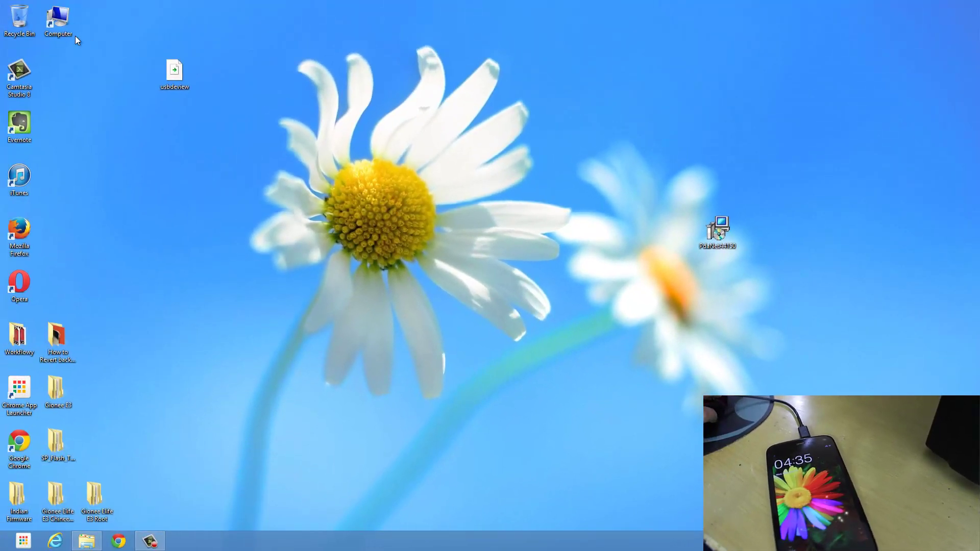
right_click(63, 31)
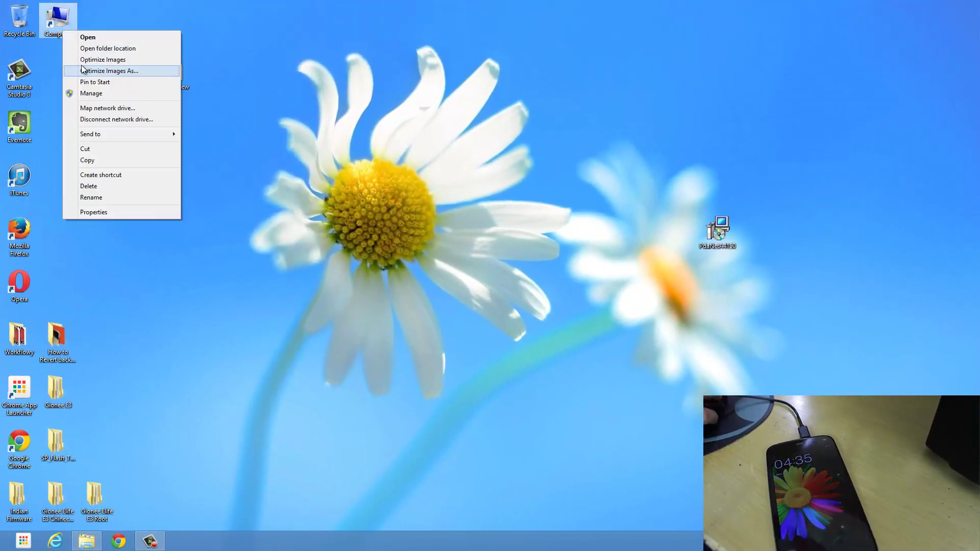
left_click(92, 95)
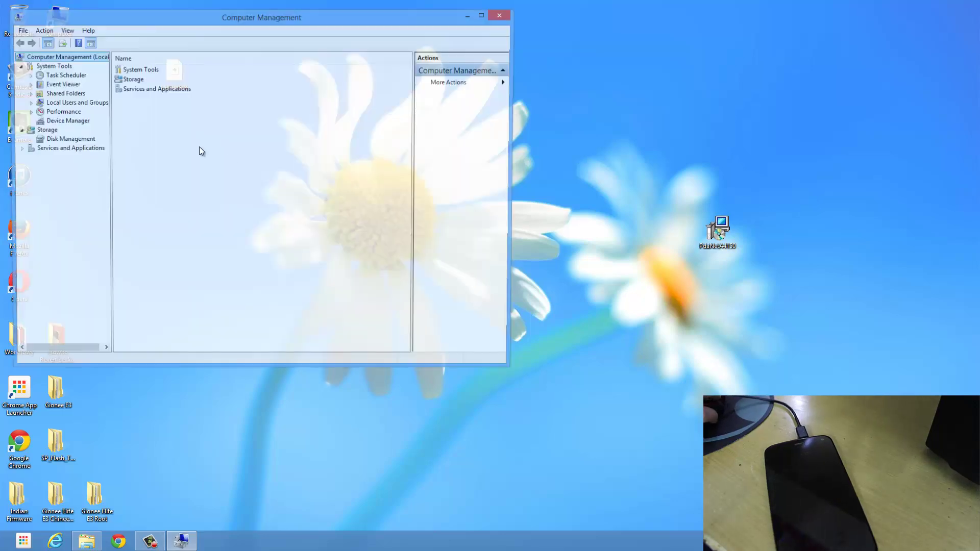
left_click(71, 121)
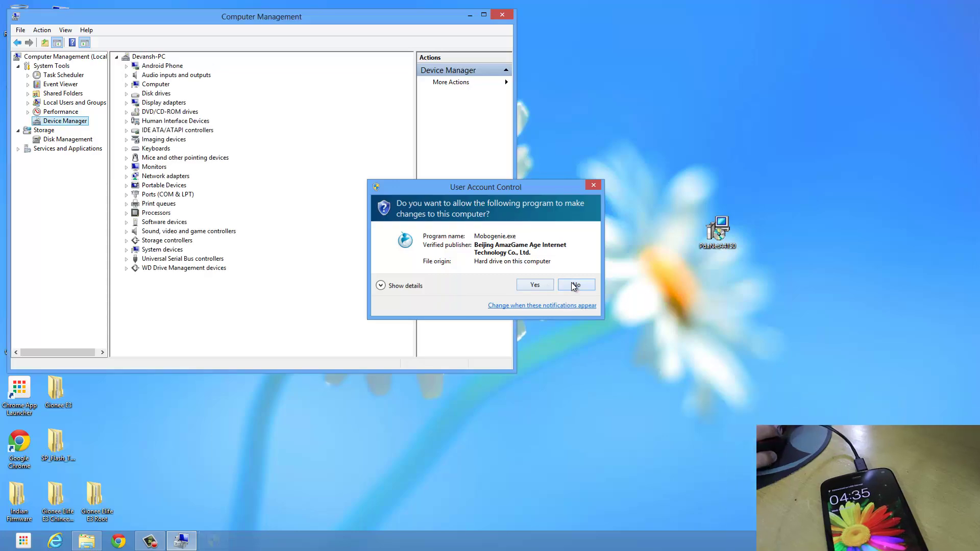
left_click(576, 285)
left_click(126, 66)
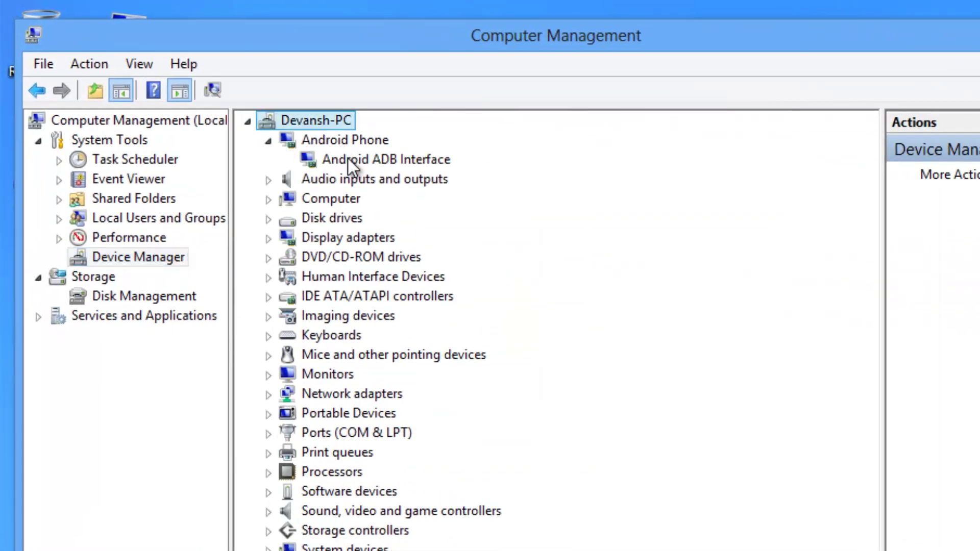